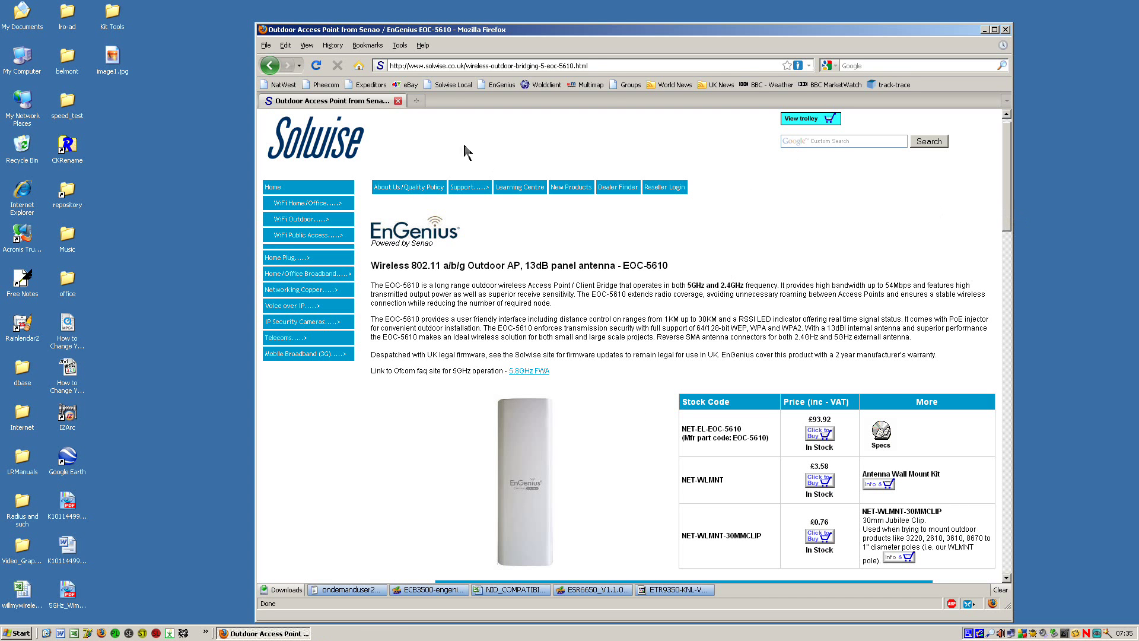
# Step: Load 192.168.1.1, log in with the admin credentials, and decline saving the password
pyautogui.click(610, 67)
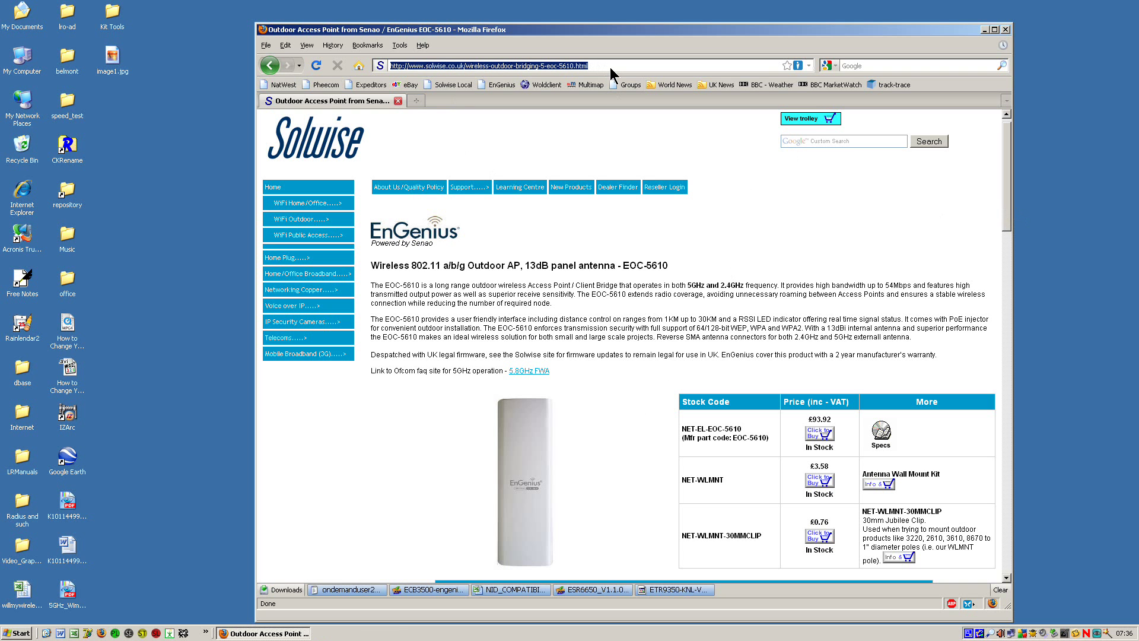
pyautogui.write('192.16')
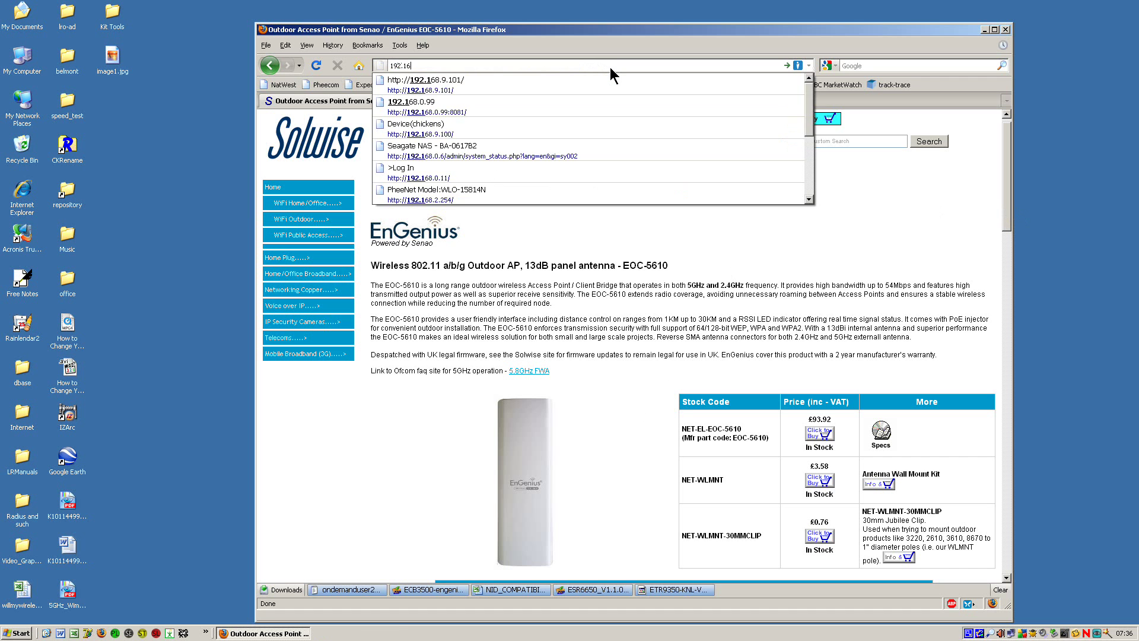
pyautogui.write('8.1.1')
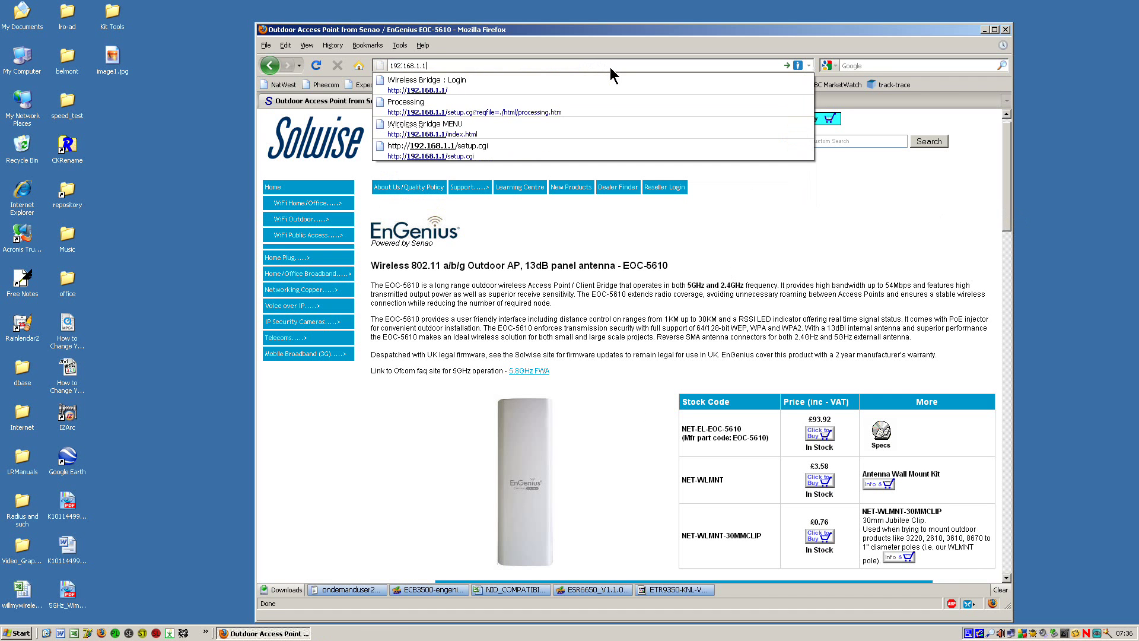
pyautogui.press('Return')
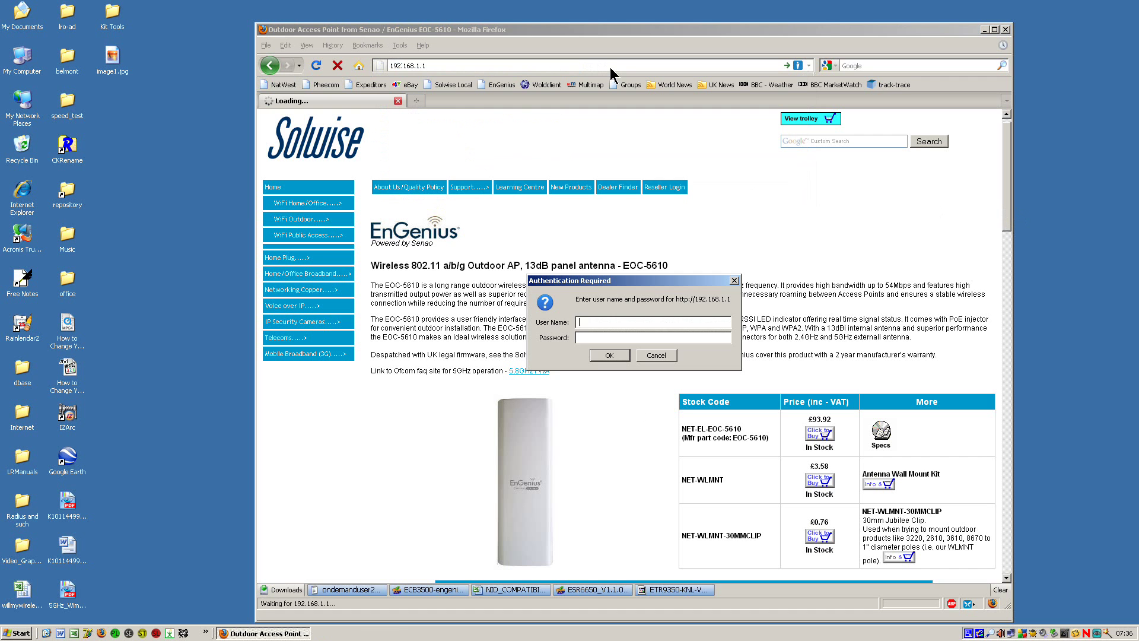
pyautogui.write('admin')
pyautogui.press('Tab')
pyautogui.write('admin')
pyautogui.press('Return')
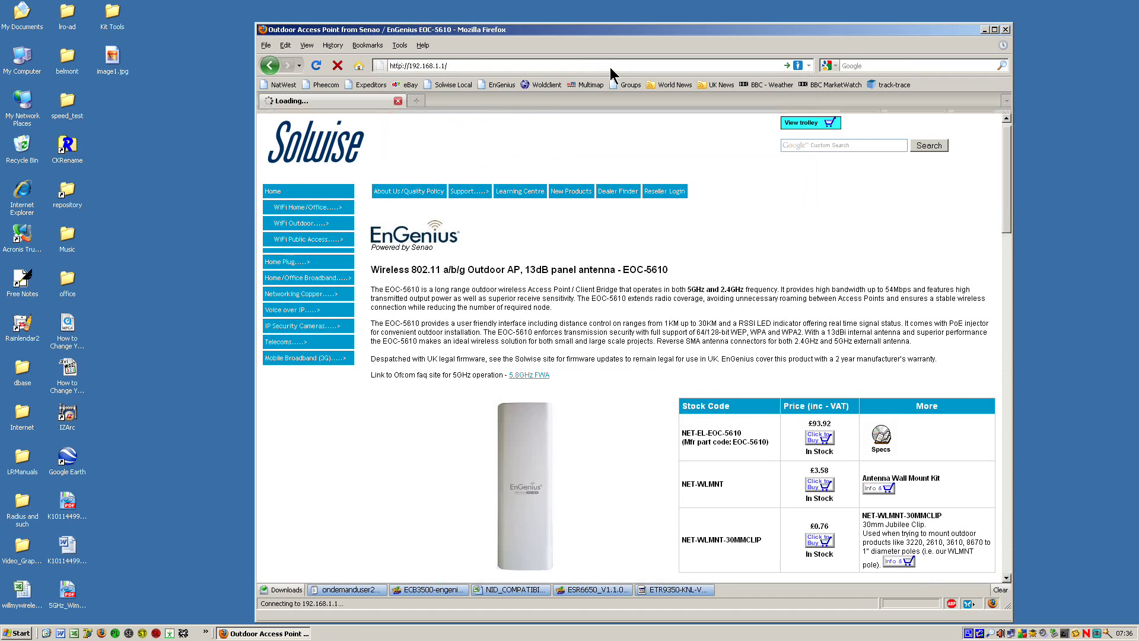
pyautogui.click(972, 117)
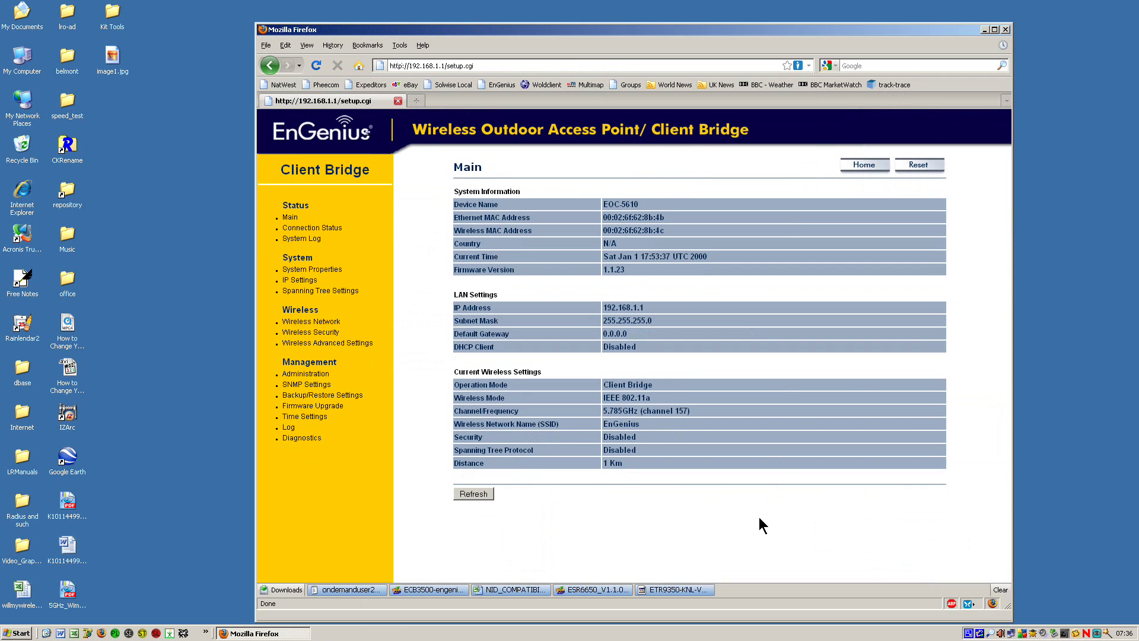
# Step: In System Properties, choose United Kingdom IR-2006 Band-B as the Country/Region
pyautogui.click(314, 269)
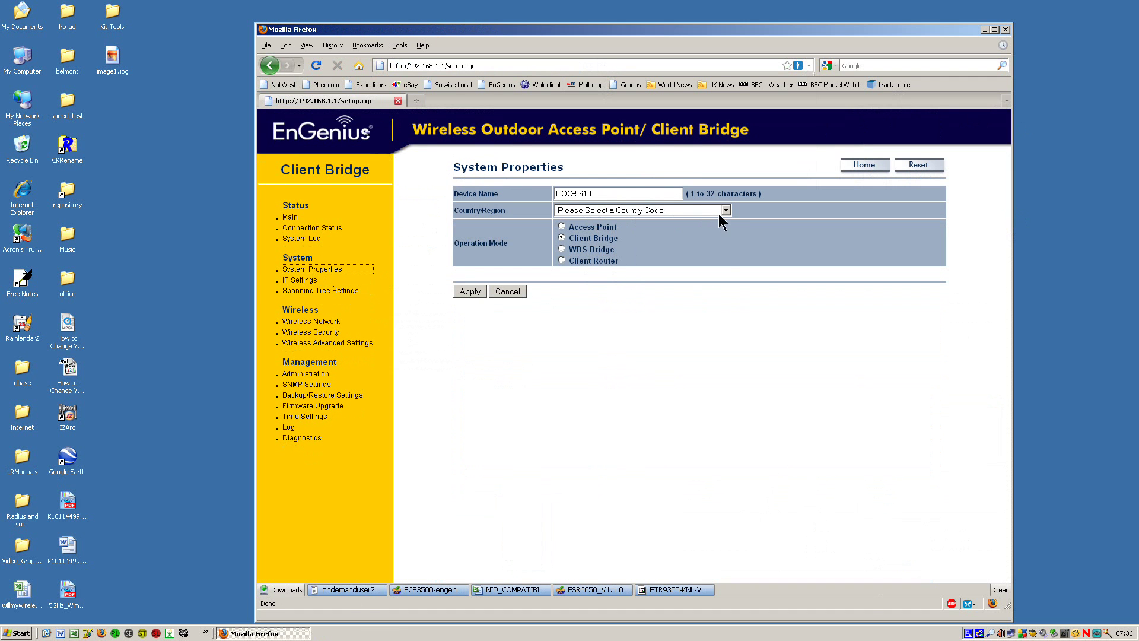
pyautogui.click(726, 210)
pyautogui.moveTo(727, 232); pyautogui.dragTo(743, 374)
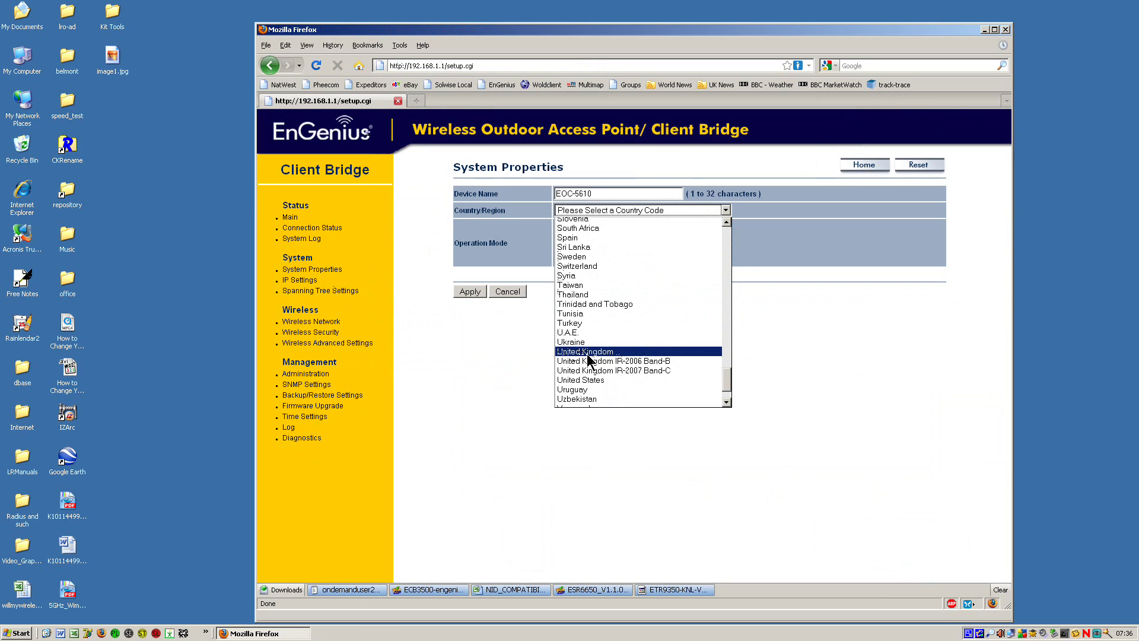
pyautogui.click(620, 361)
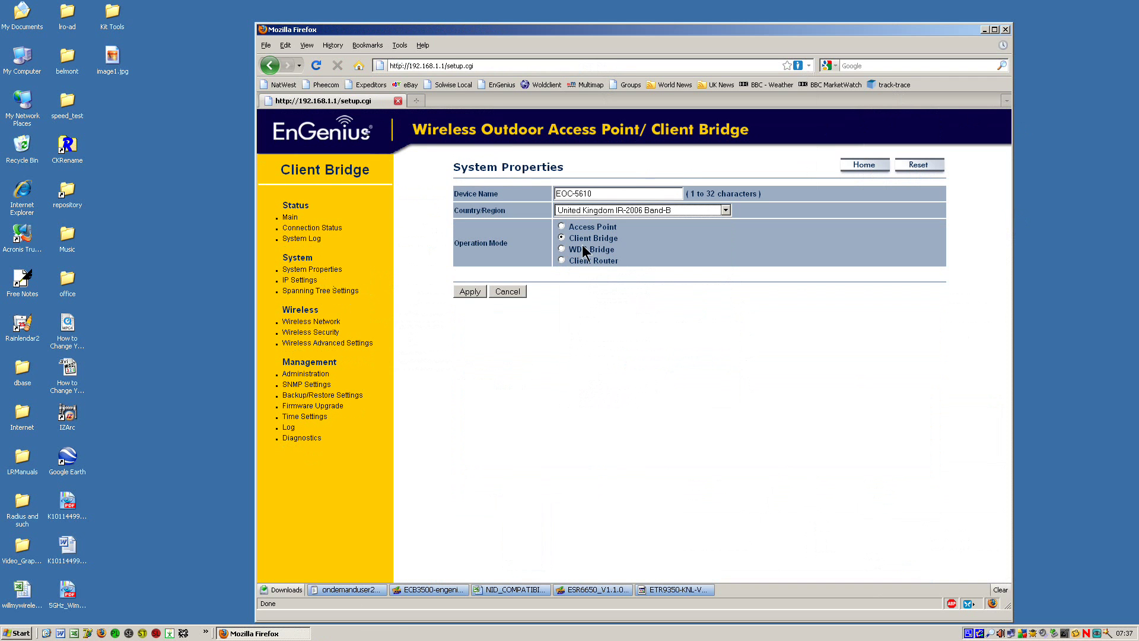
# Step: Apply the System Properties change and wait for processing to finish
pyautogui.click(462, 289)
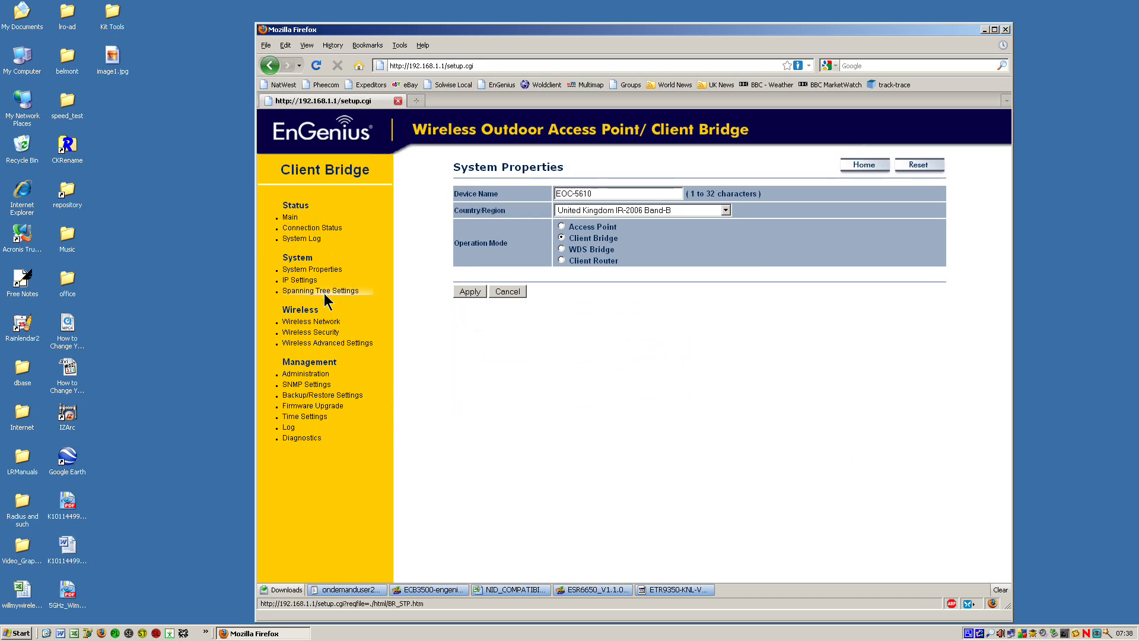
# Step: In IP Settings, change the IP address to 192.168.1.2 and apply
pyautogui.click(302, 279)
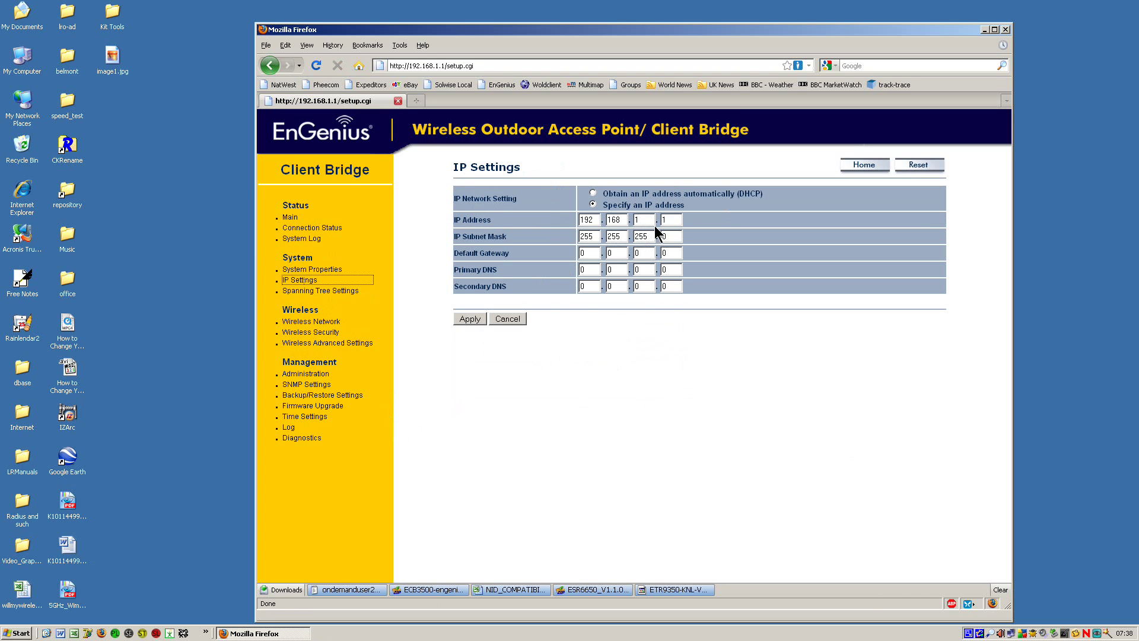
pyautogui.click(676, 222)
pyautogui.press('BackSpace')
pyautogui.write('2')
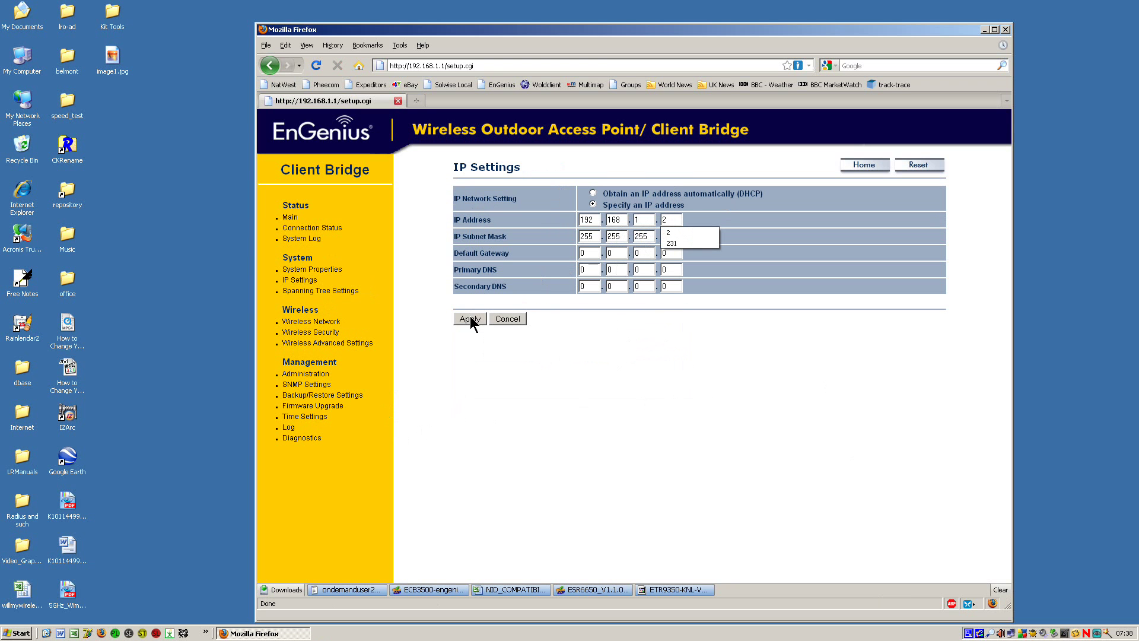
pyautogui.click(470, 320)
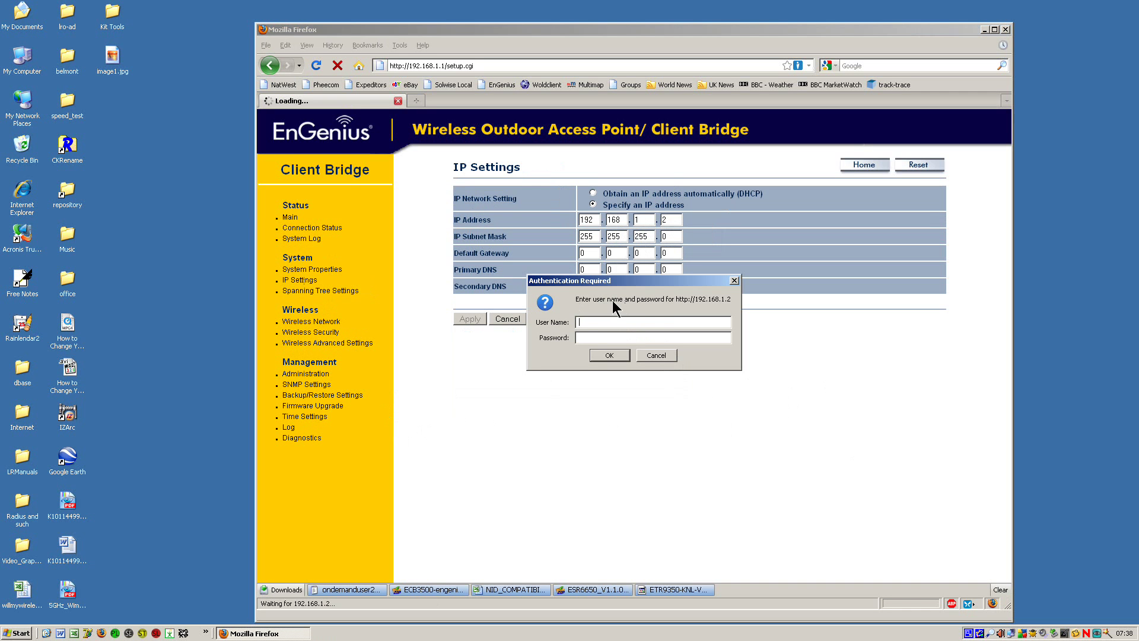
# Step: Log back in at 192.168.1.2 with the admin credentials
pyautogui.write('admin')
pyautogui.press('Tab')
pyautogui.write('admin')
pyautogui.click(618, 356)
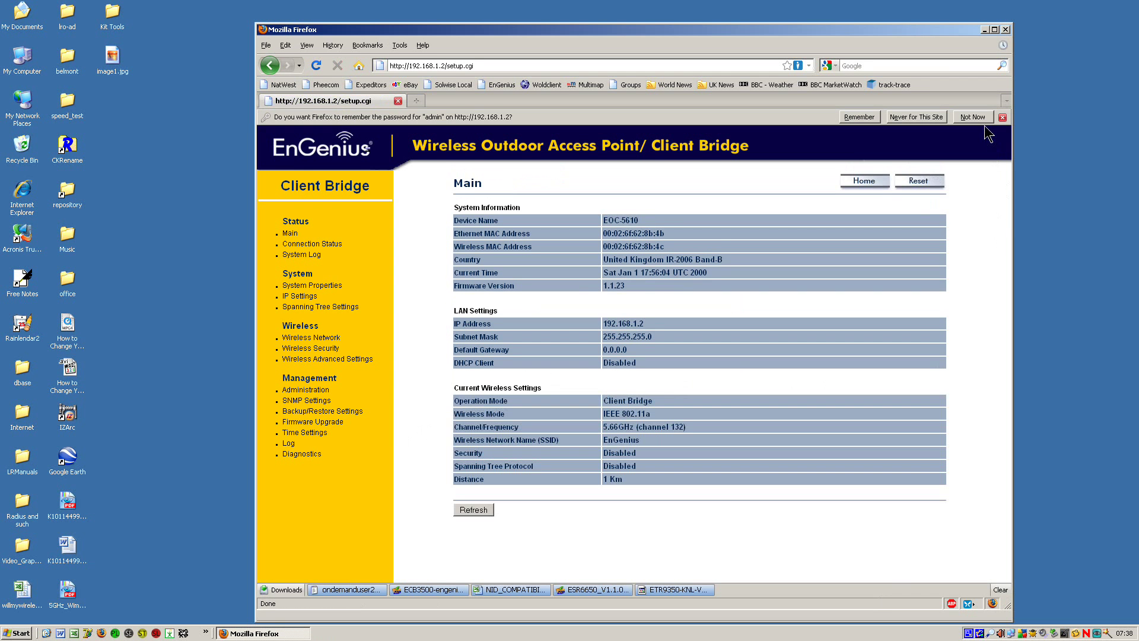
# Step: Choose Not Now on Firefox's remember-password bar
pyautogui.click(981, 118)
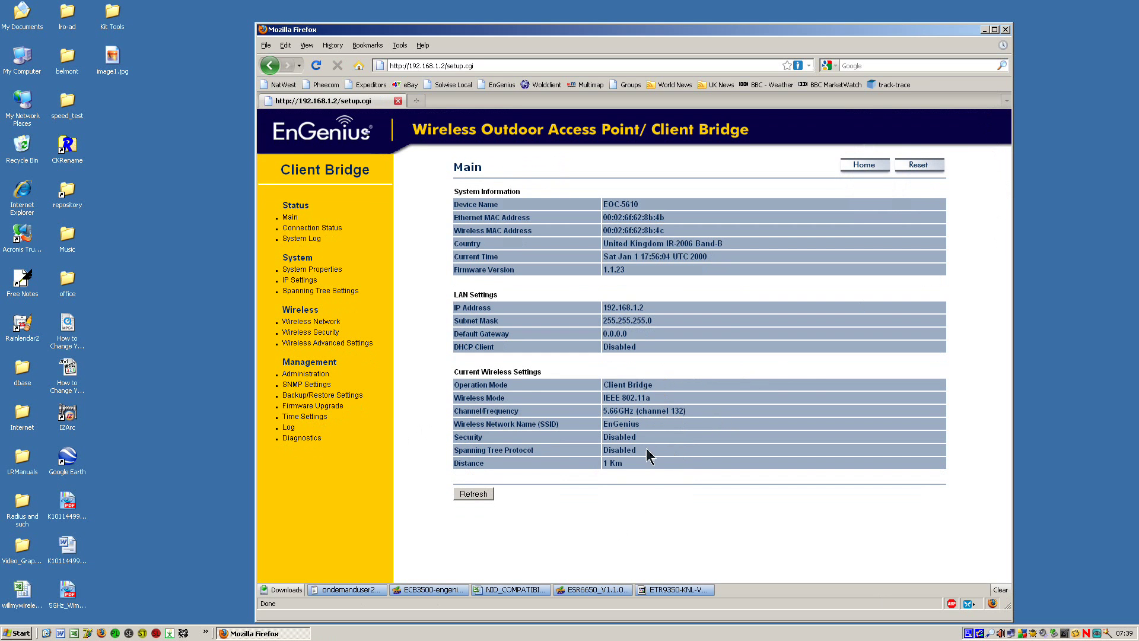
# Step: On the Wireless Network page, change the SSID from EnGenius to EnGenius1
pyautogui.click(328, 324)
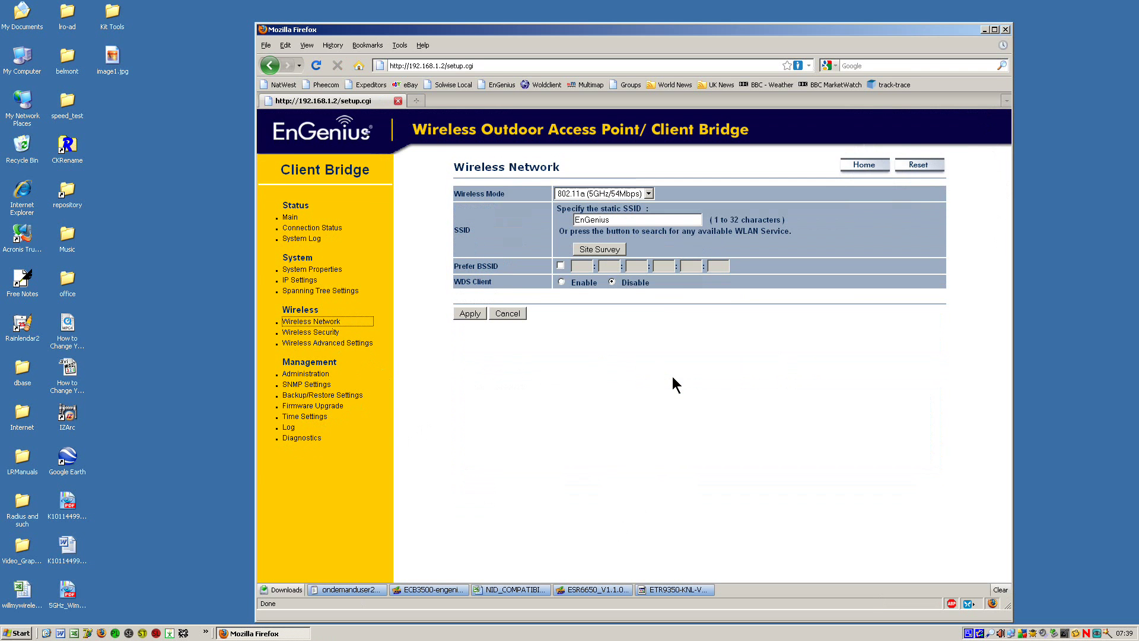
pyautogui.click(628, 219)
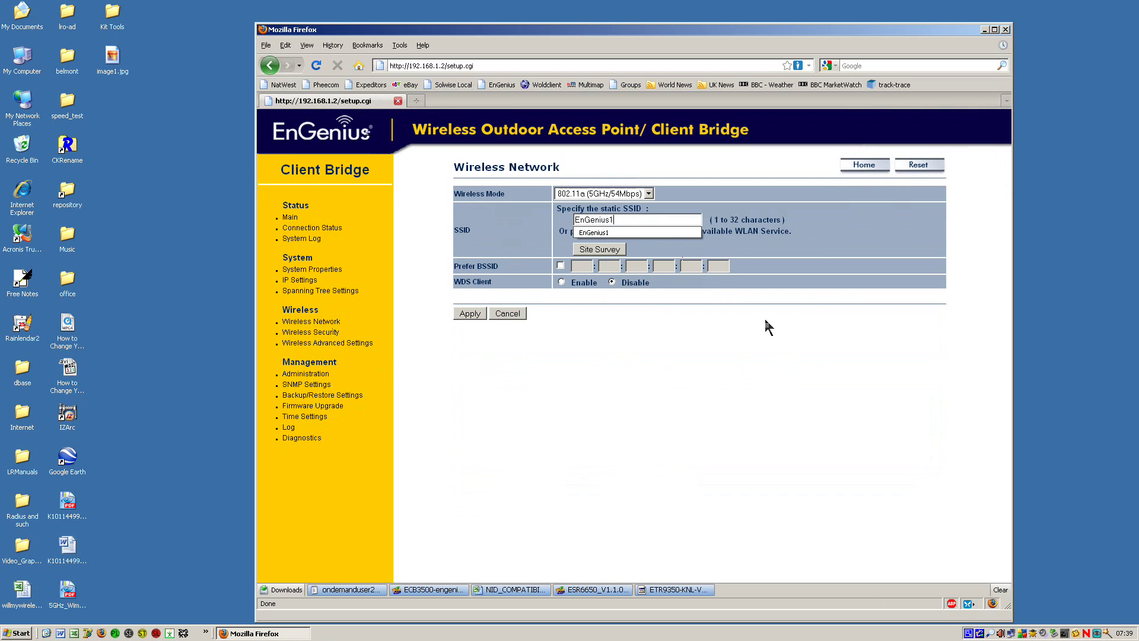
pyautogui.click(839, 235)
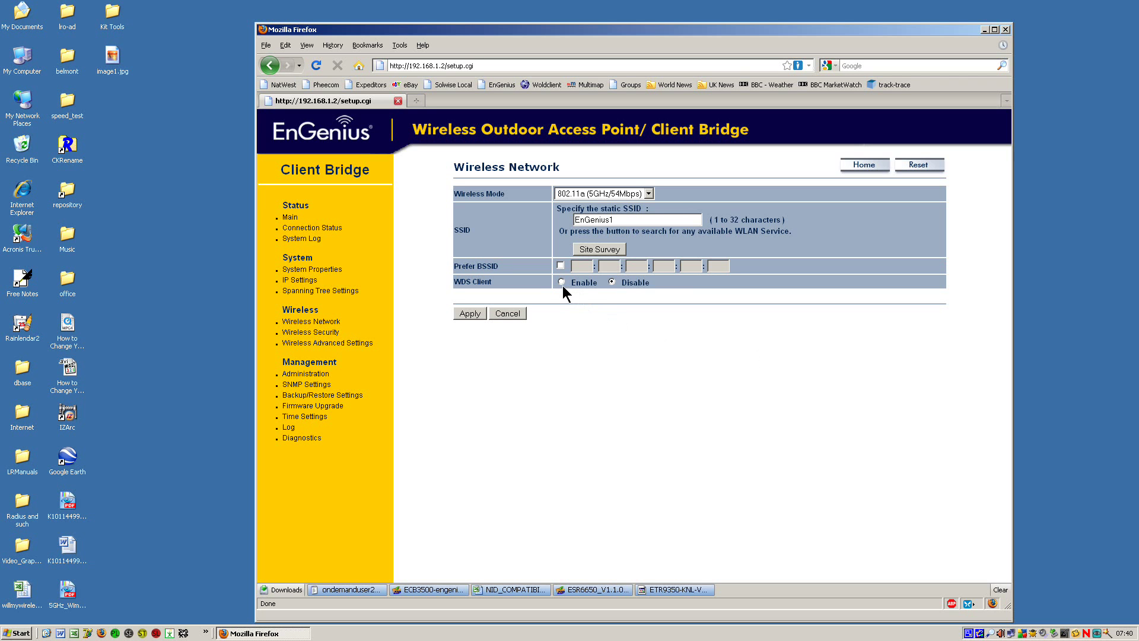
# Step: Apply the wireless settings, then check that the Main page reports SSID EnGenius1
pyautogui.click(474, 314)
pyautogui.click(292, 217)
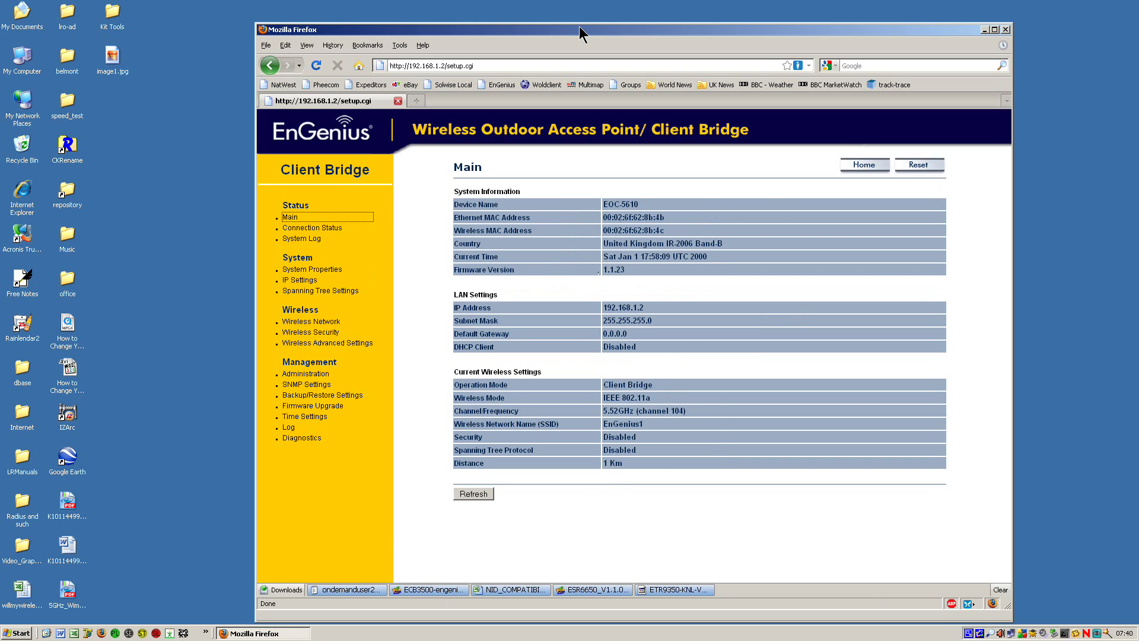
pyautogui.moveTo(579, 26); pyautogui.dragTo(563, 11)
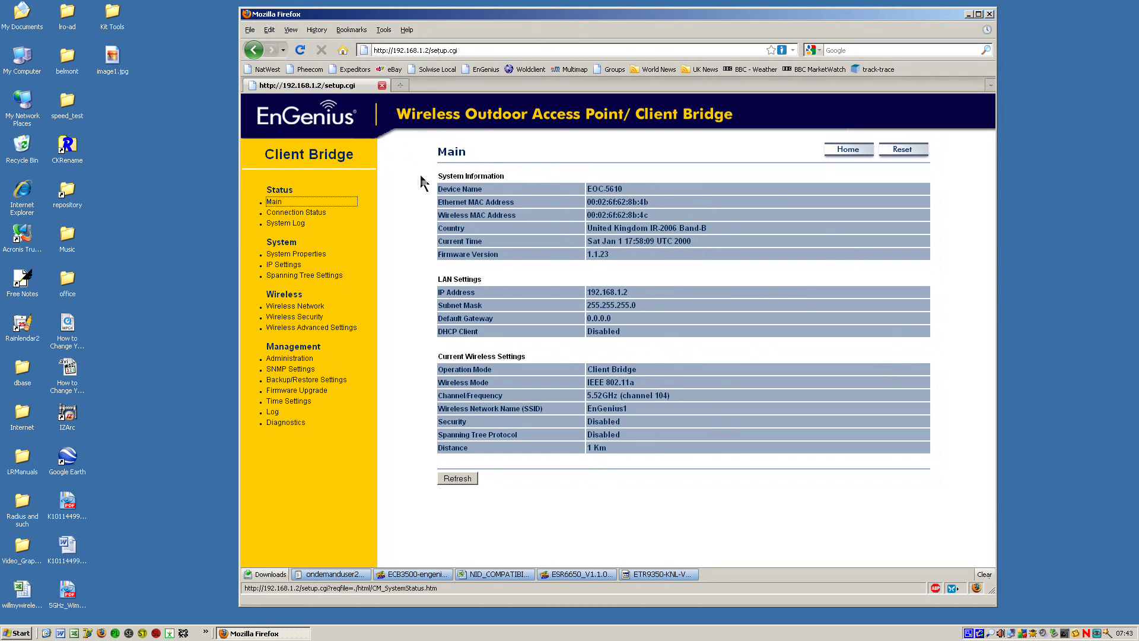
pyautogui.click(468, 51)
pyautogui.click(468, 50)
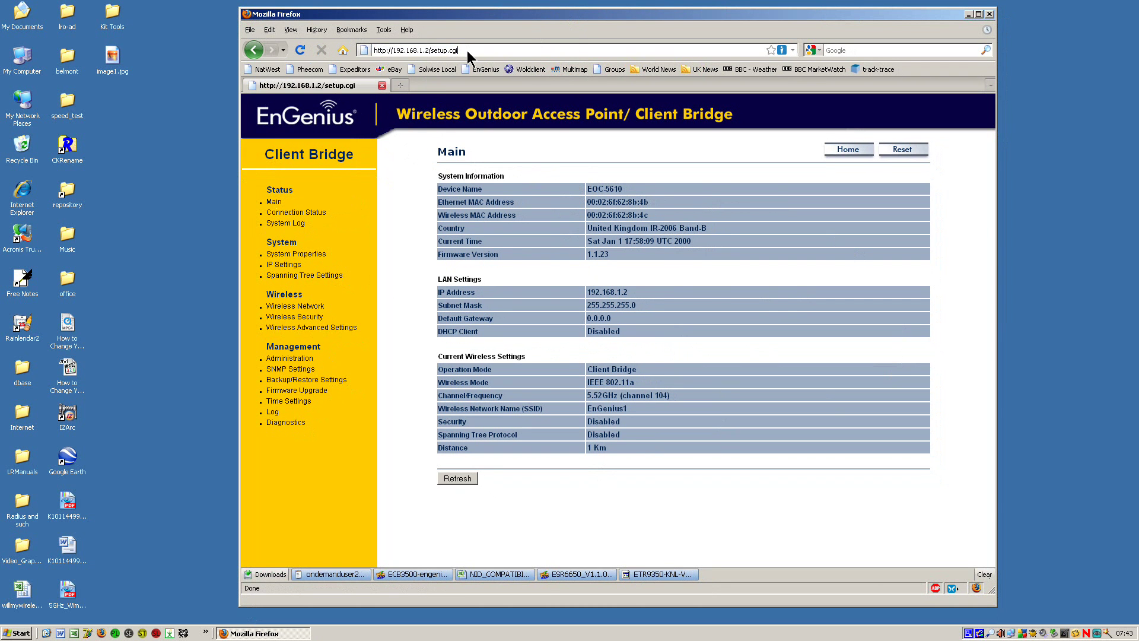
pyautogui.press('BackSpace')
pyautogui.press('BackSpace')
pyautogui.press('BackSpace')
pyautogui.press('BackSpace')
pyautogui.press('BackSpace')
pyautogui.press('BackSpace')
pyautogui.press('BackSpace')
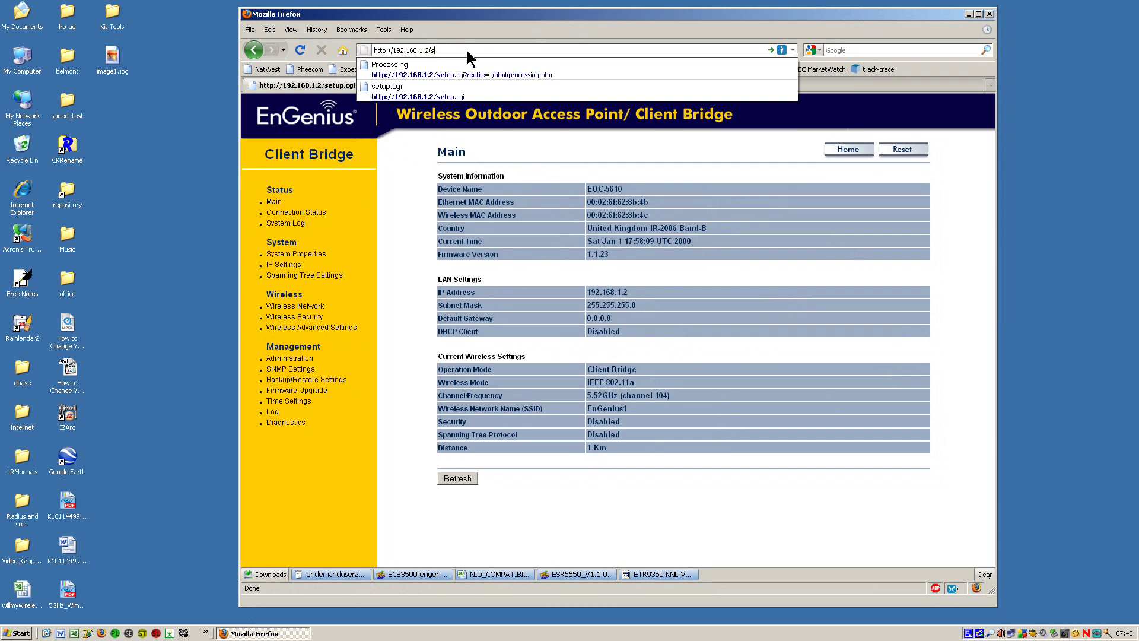
pyautogui.press('BackSpace')
pyautogui.press('BackSpace')
pyautogui.press('BackSpace')
pyautogui.press('BackSpace')
pyautogui.write('1/setup.cgi')
pyautogui.press('Return')
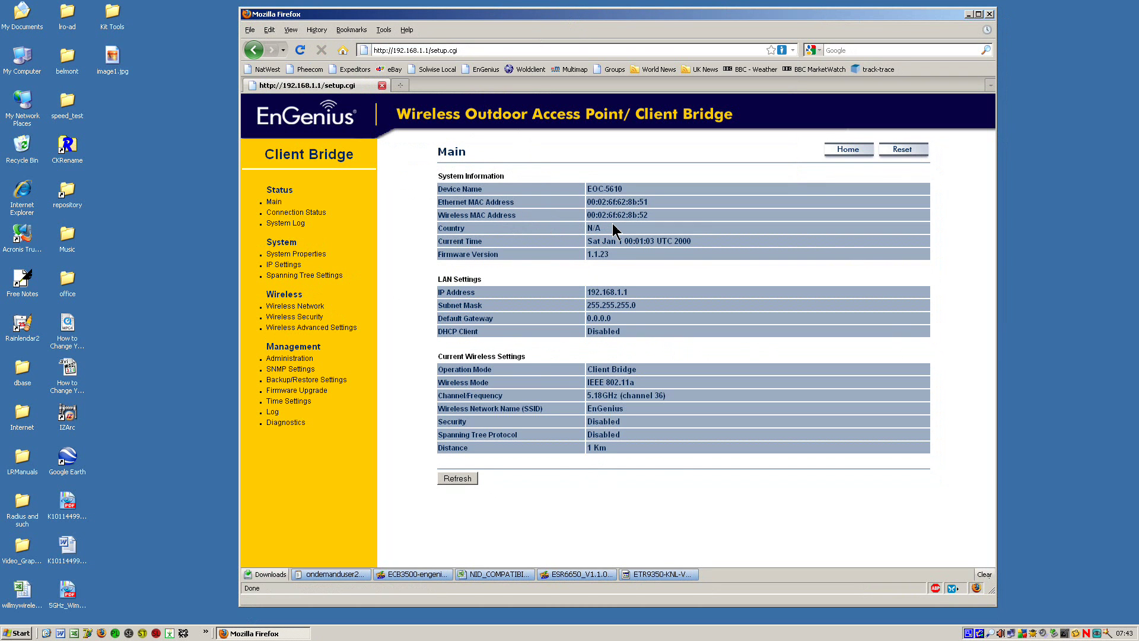
# Step: Set country United Kingdom IR-2006 Band-B and Access Point mode in System Properties, then apply
pyautogui.click(293, 255)
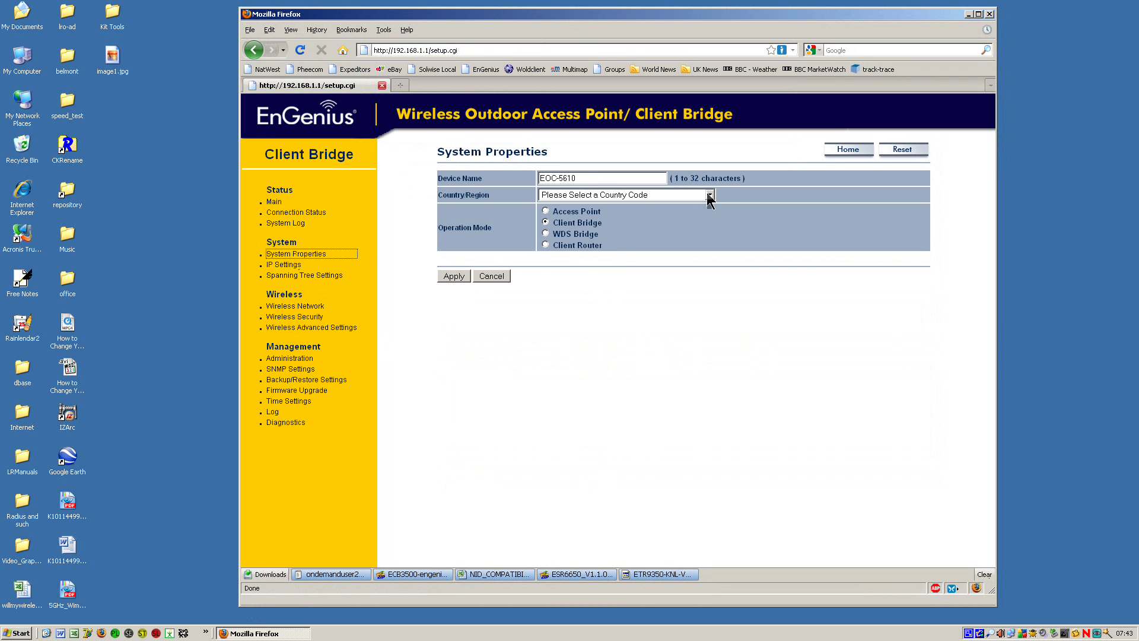
pyautogui.click(710, 195)
pyautogui.moveTo(711, 226); pyautogui.dragTo(709, 363)
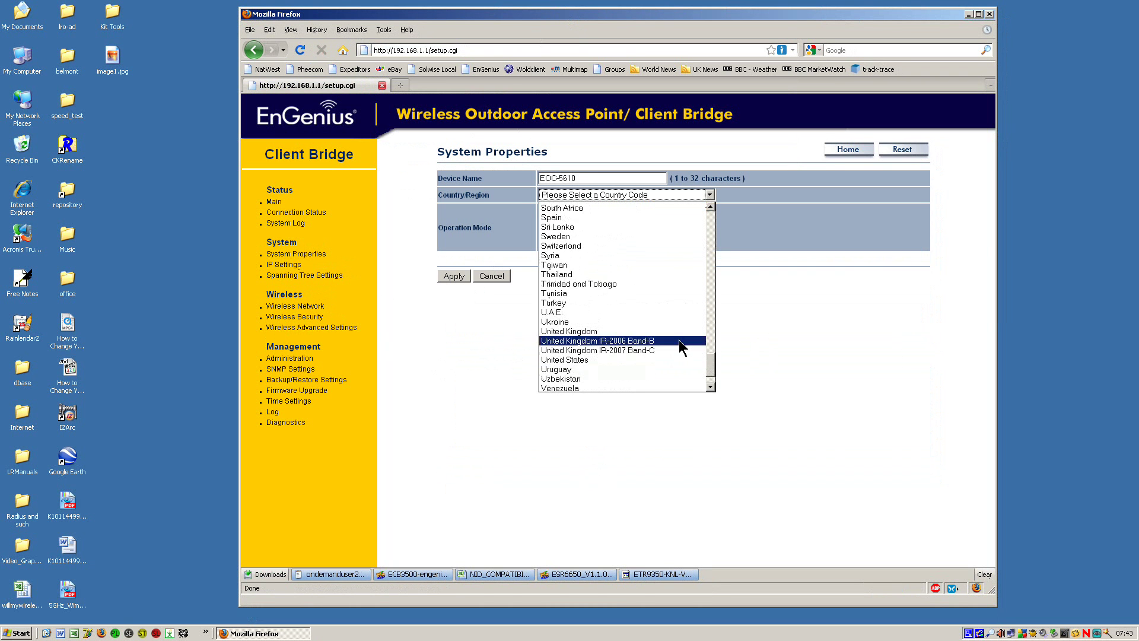
pyautogui.click(676, 341)
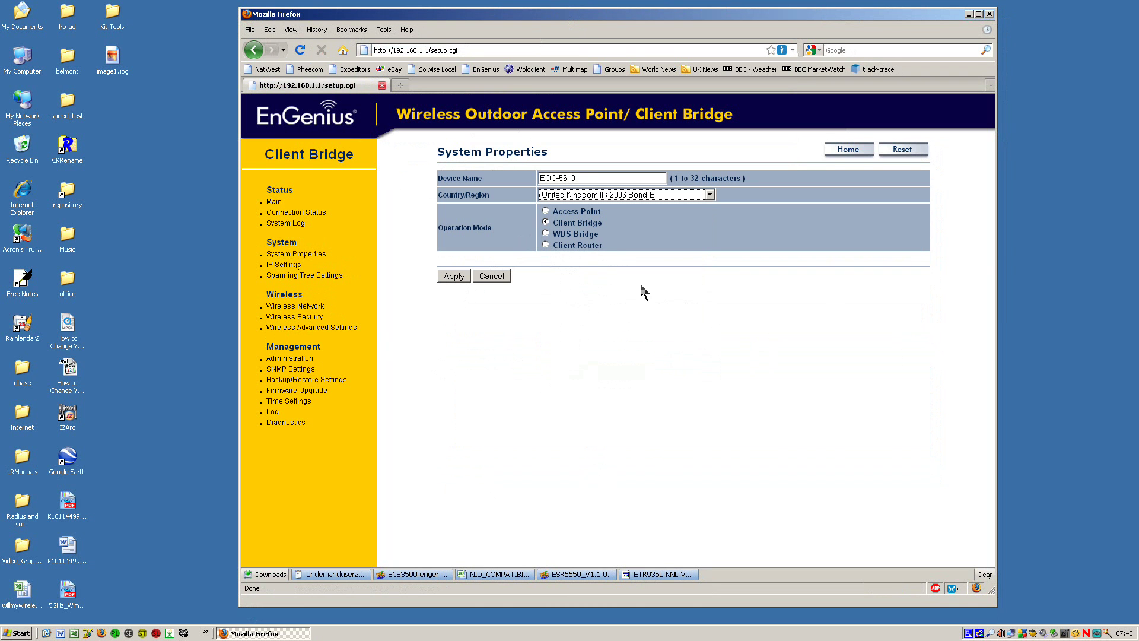
pyautogui.click(545, 211)
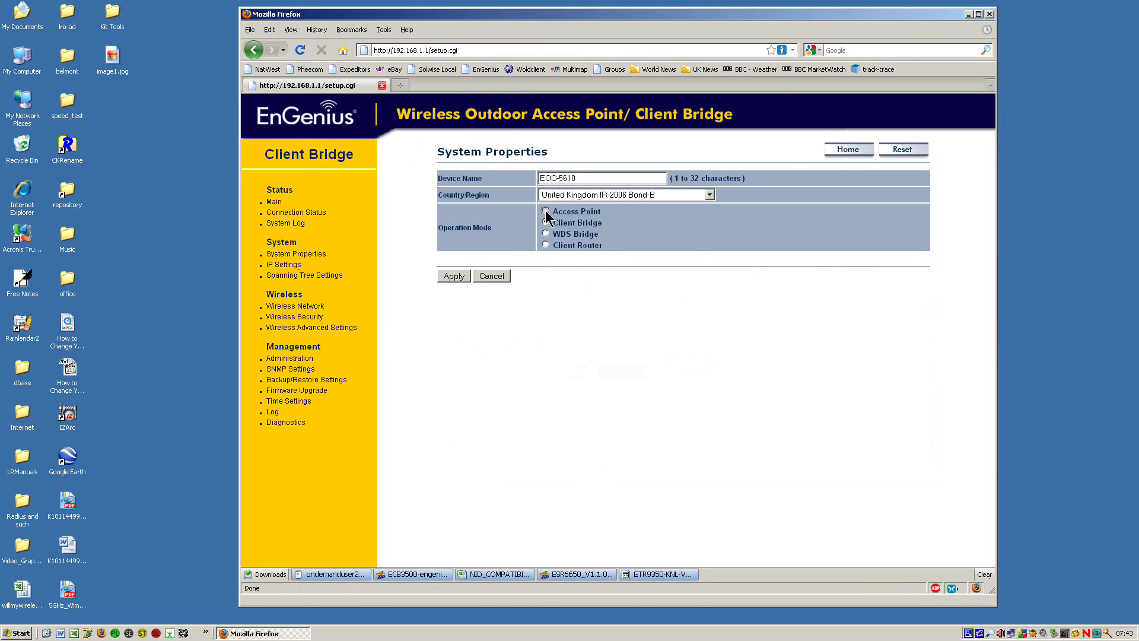
pyautogui.click(455, 276)
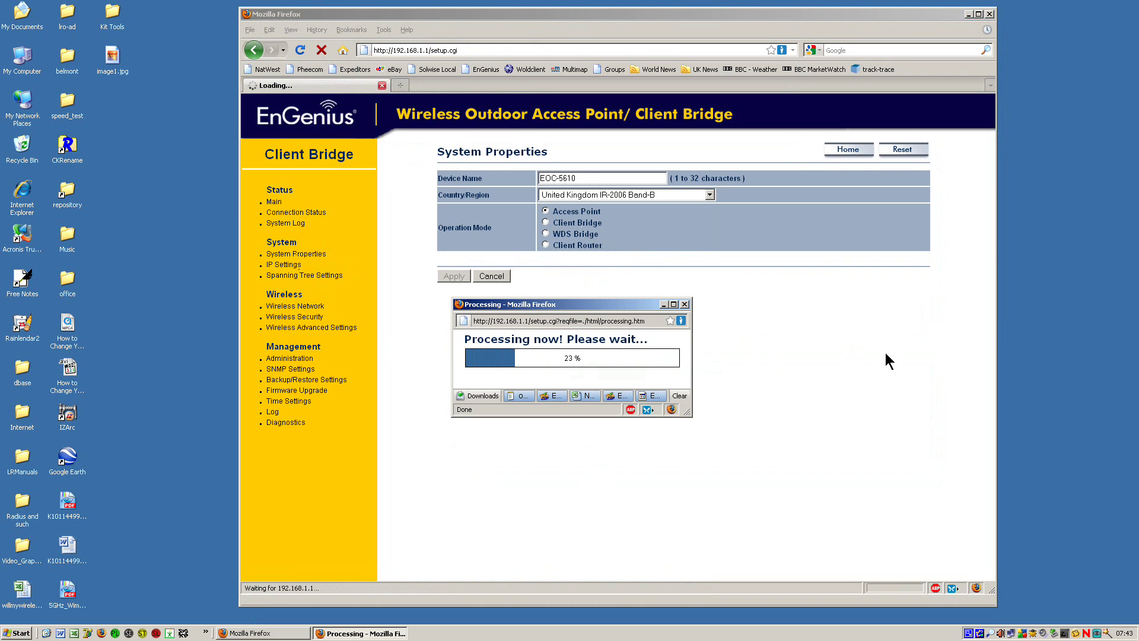
# Step: Run 'ping 192.168.1.27 -t' in a Command Prompt and move its window left
pyautogui.click(22, 632)
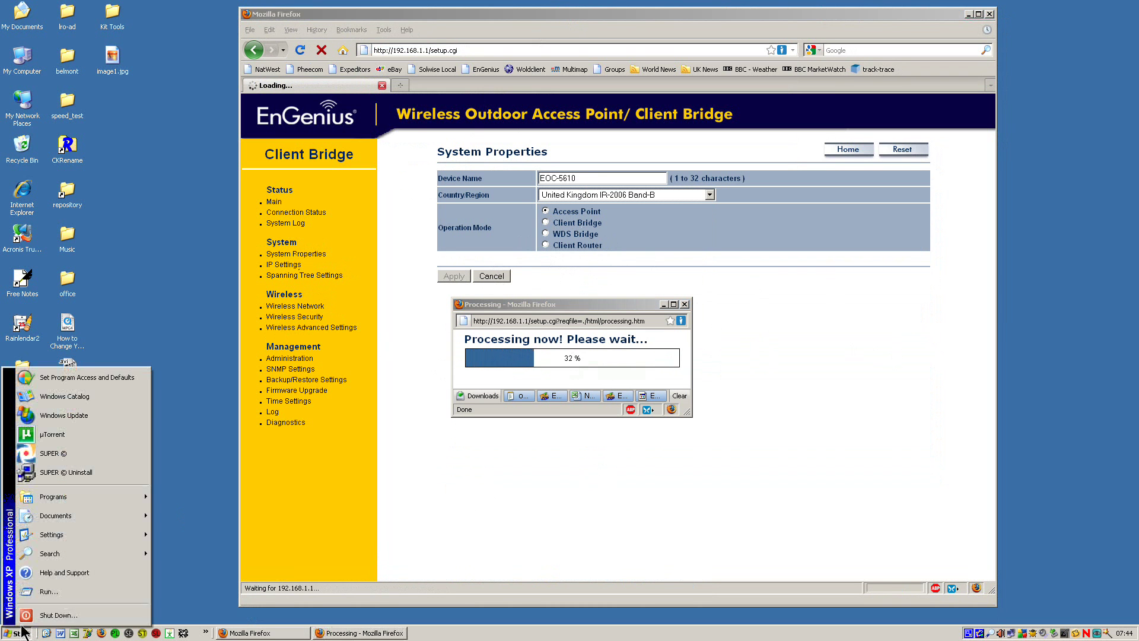
pyautogui.click(34, 591)
pyautogui.click(88, 600)
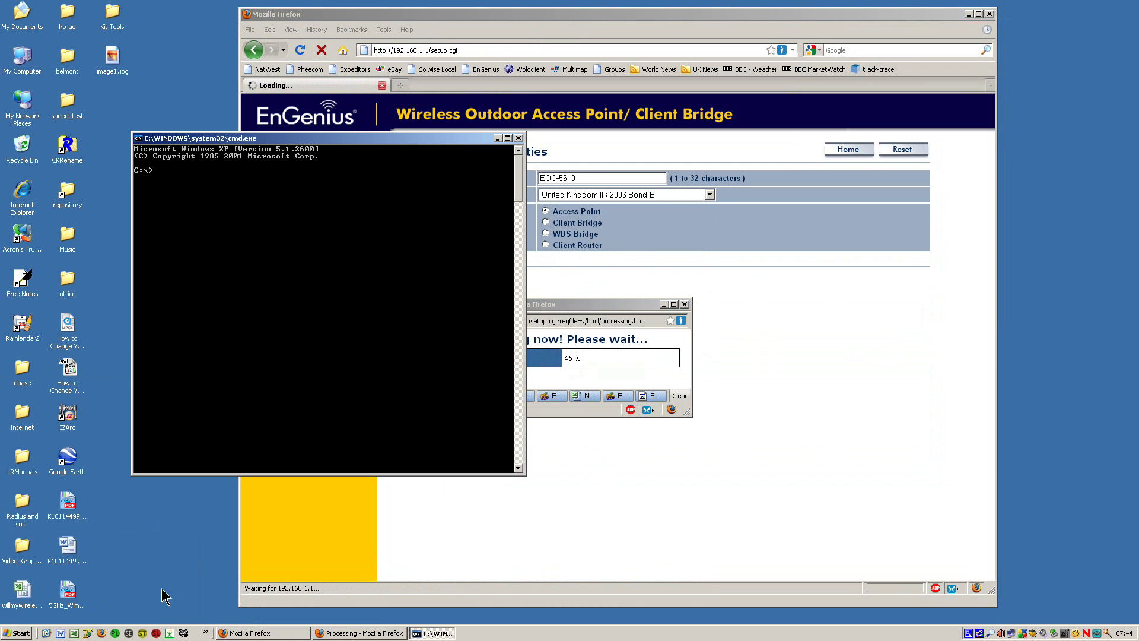
pyautogui.write('ping 192.')
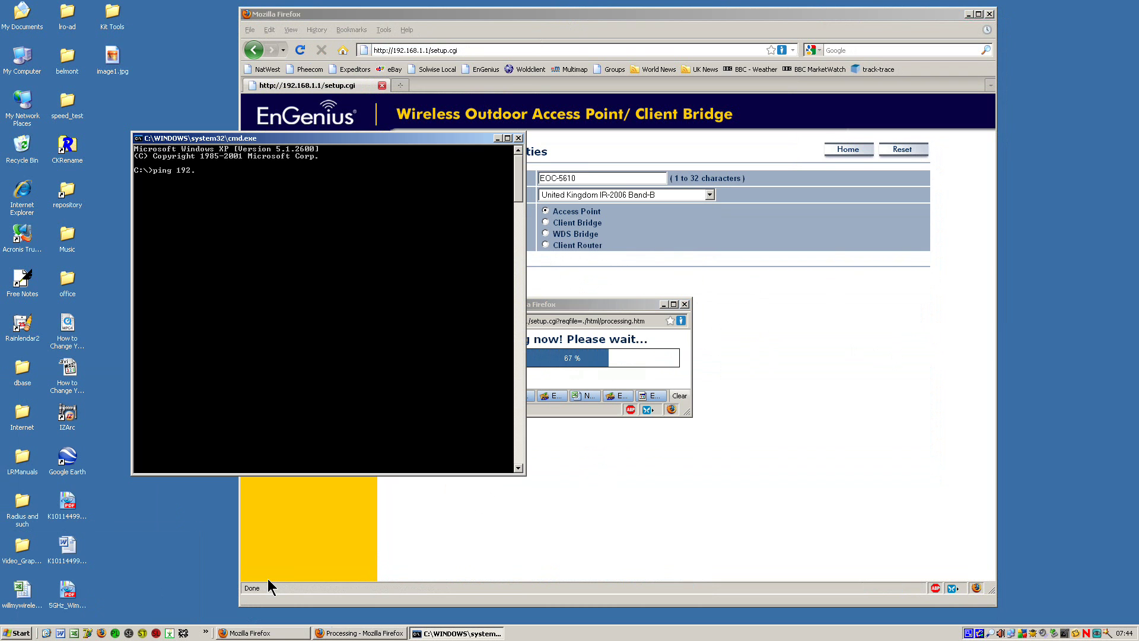
pyautogui.write('168.1.27 -t')
pyautogui.press('Return')
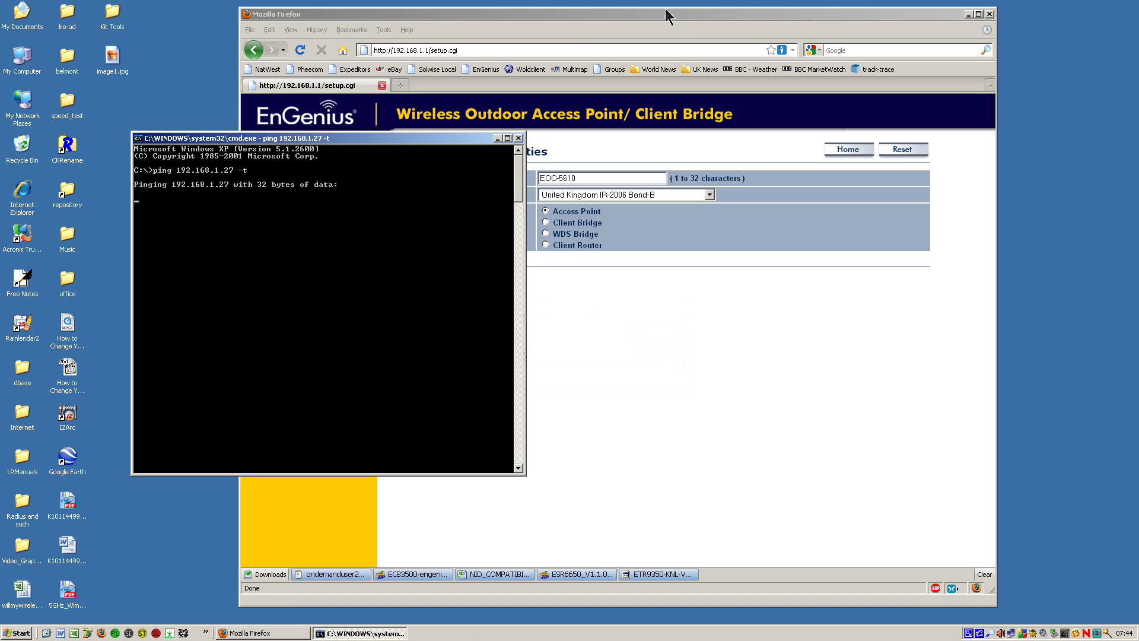
pyautogui.moveTo(376, 147); pyautogui.dragTo(269, 176)
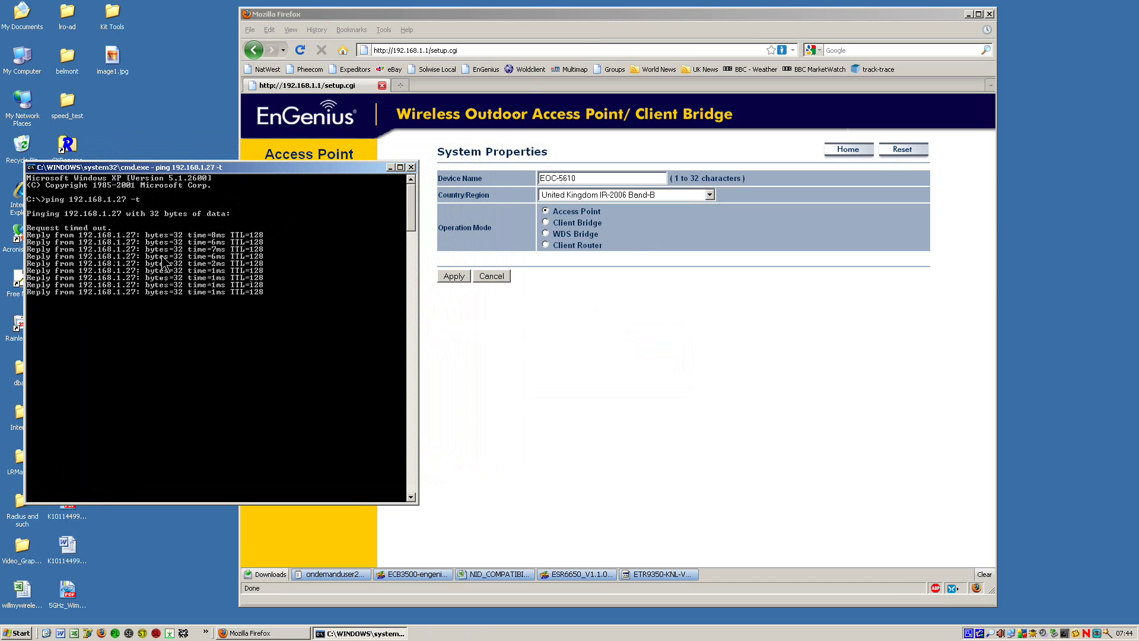
# Step: Show the 192.168.1.1 access point's Wireless Client List, listing one associated client at -14 dBm
pyautogui.moveTo(549, 13); pyautogui.dragTo(620, 15)
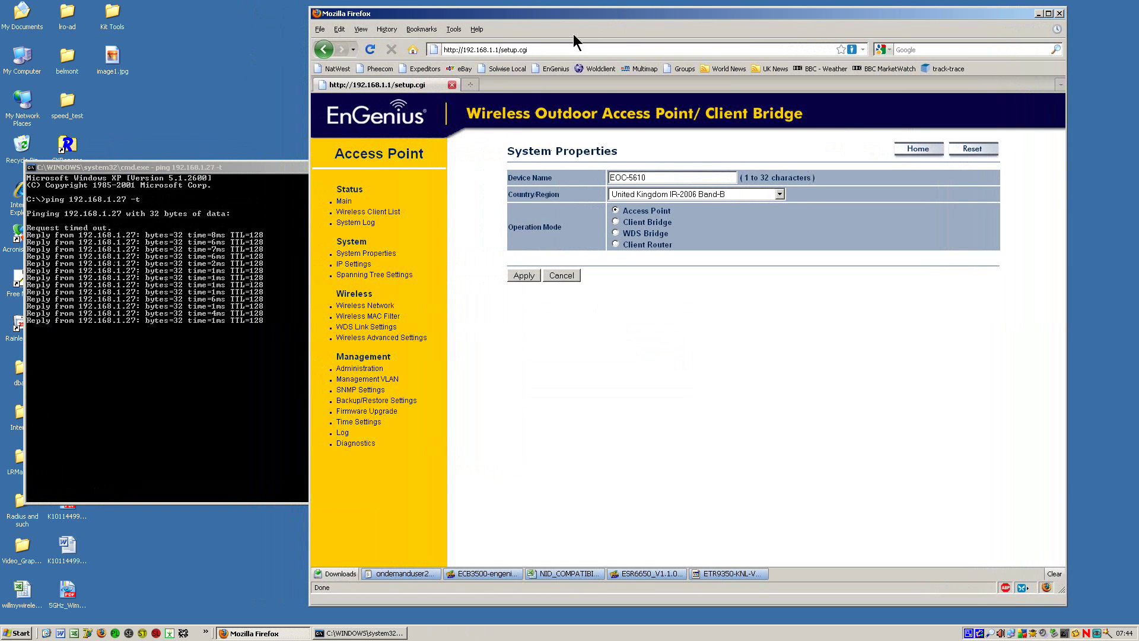
pyautogui.click(346, 203)
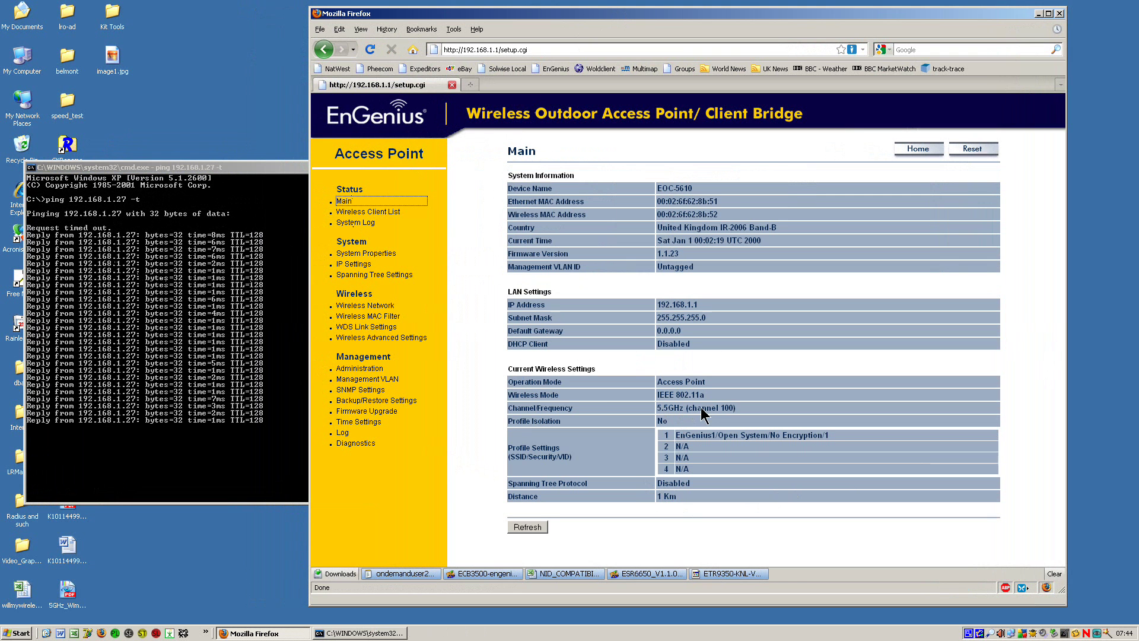
pyautogui.click(373, 212)
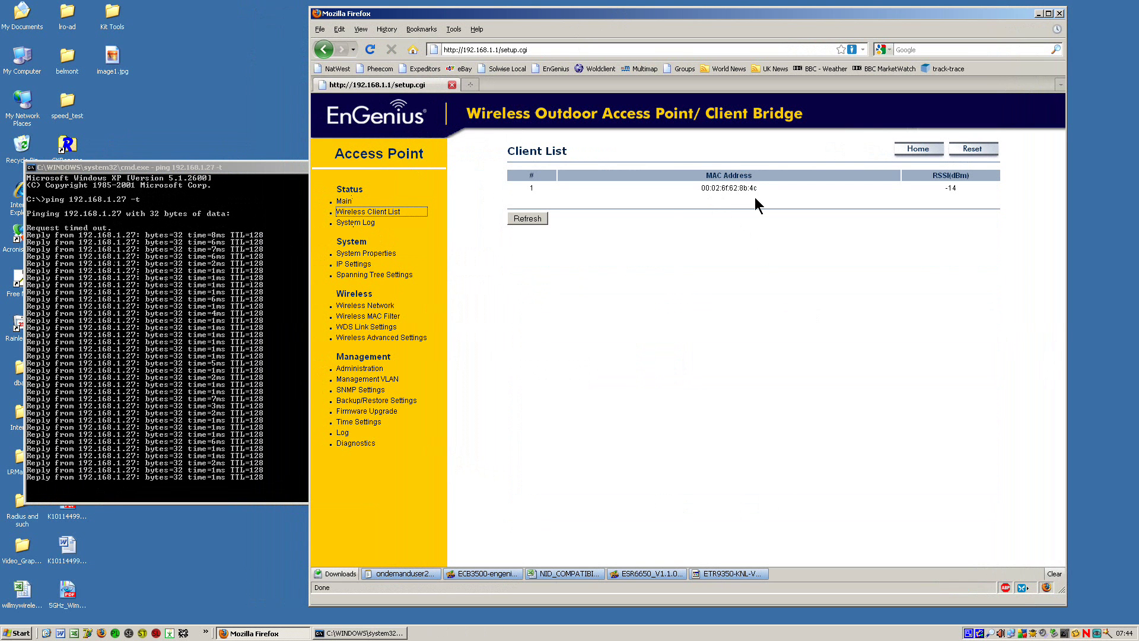
pyautogui.rightClick(391, 90)
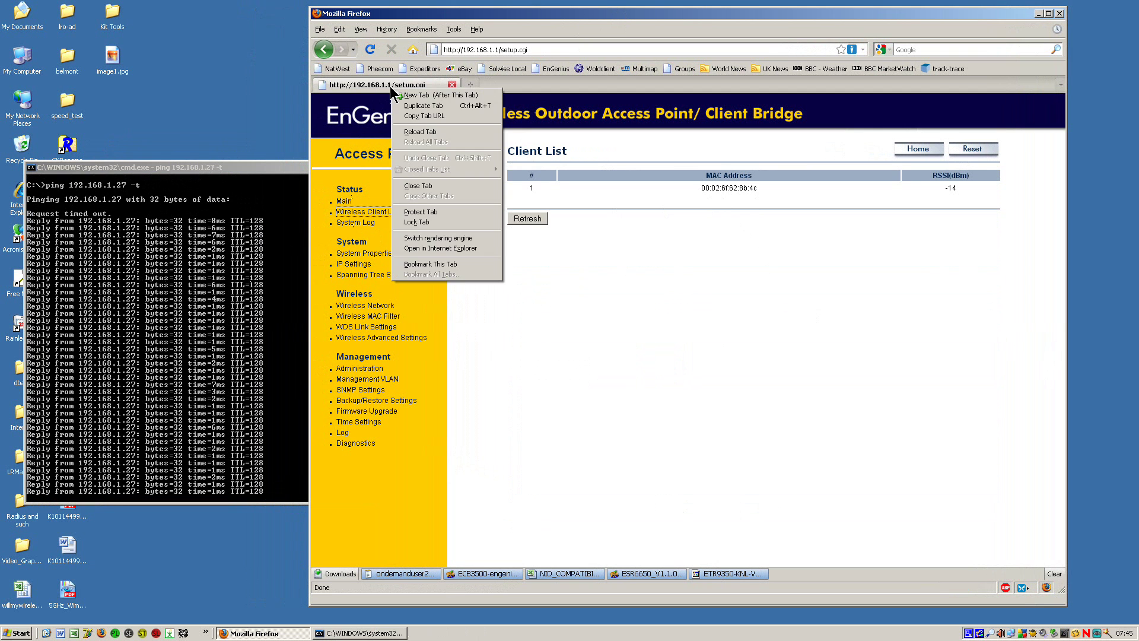
pyautogui.click(413, 106)
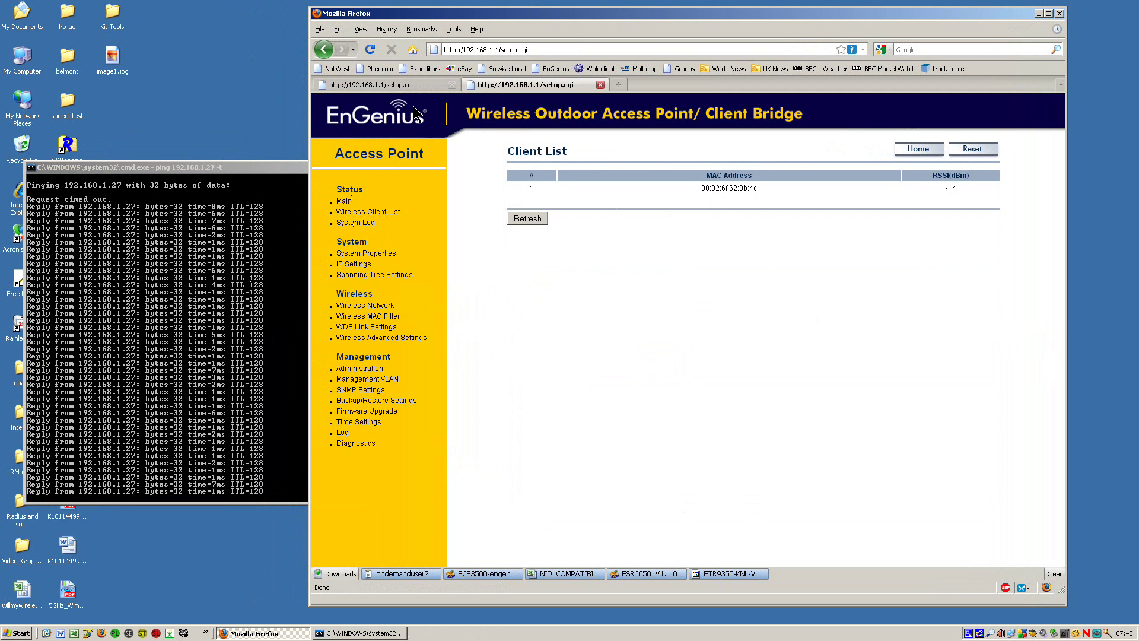
pyautogui.click(538, 49)
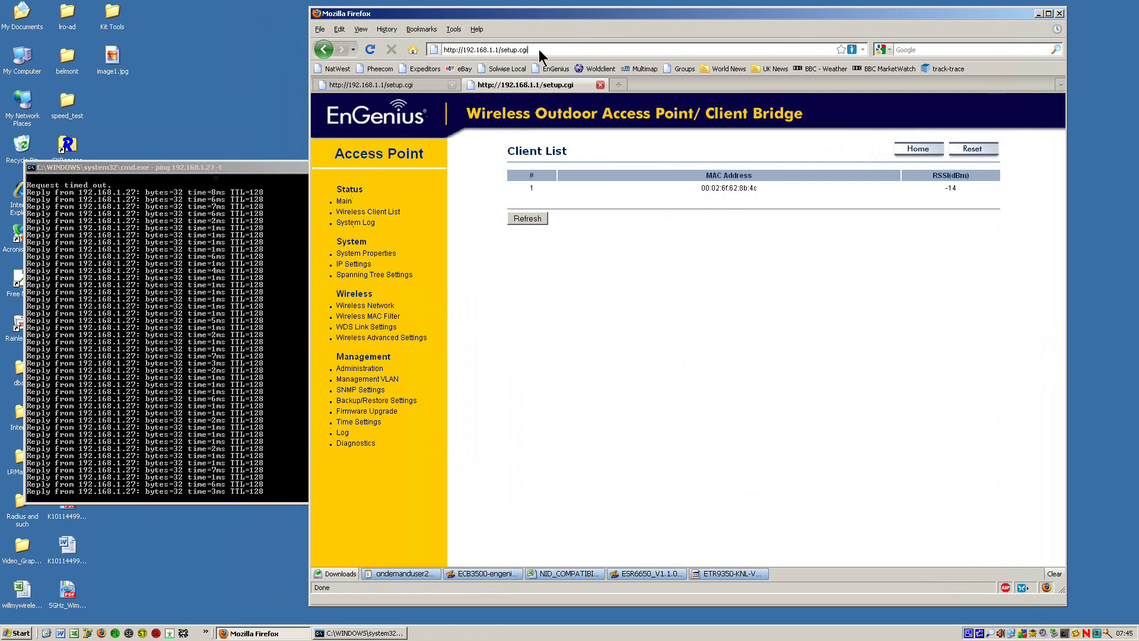
pyautogui.click(539, 48)
pyautogui.press('BackSpace')
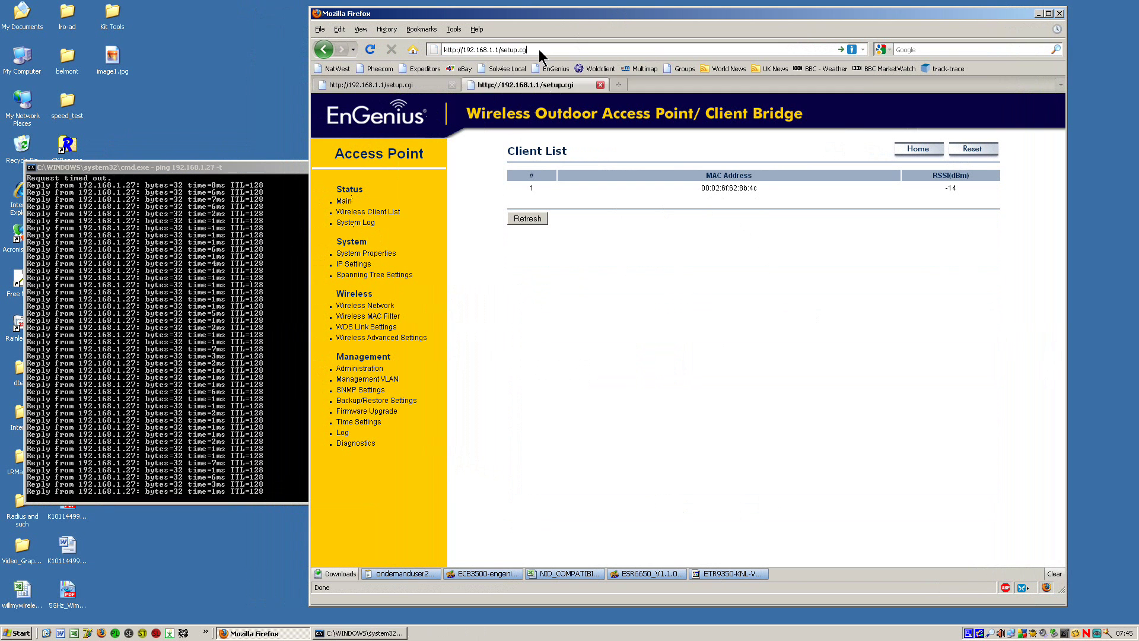
pyautogui.press('BackSpace')
pyautogui.press('BackSpace')
pyautogui.press('BackSpace')
pyautogui.press('BackSpace')
pyautogui.press('BackSpace')
pyautogui.press('BackSpace')
pyautogui.press('BackSpace')
pyautogui.press('BackSpace')
pyautogui.press('BackSpace')
pyautogui.press('BackSpace')
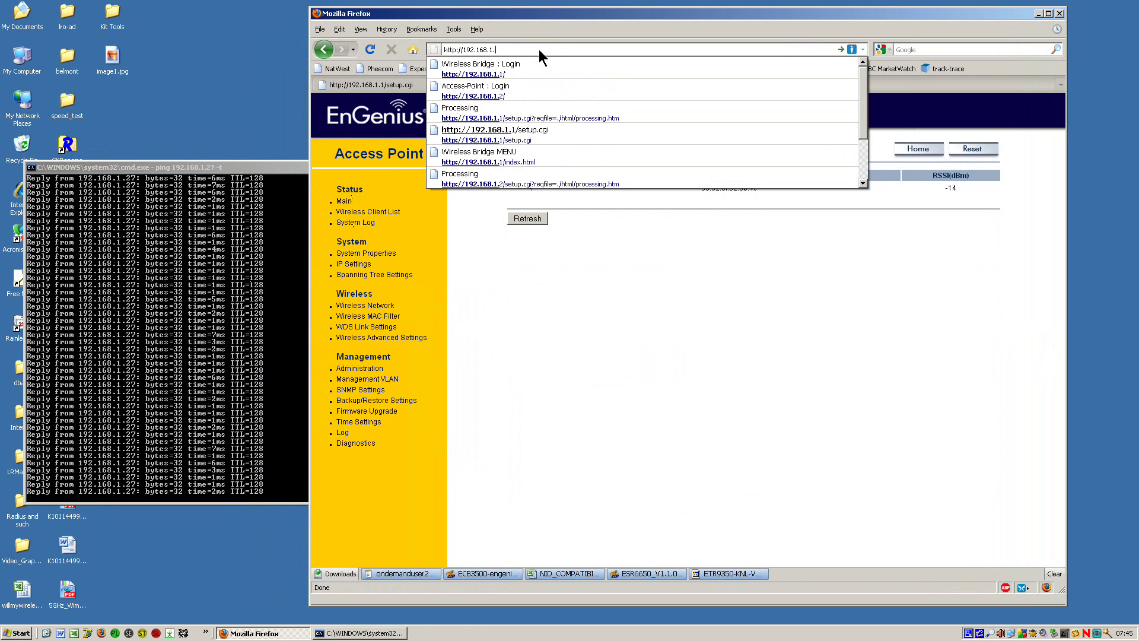
pyautogui.write('2/')
pyautogui.hotkey('alt', 'Return')
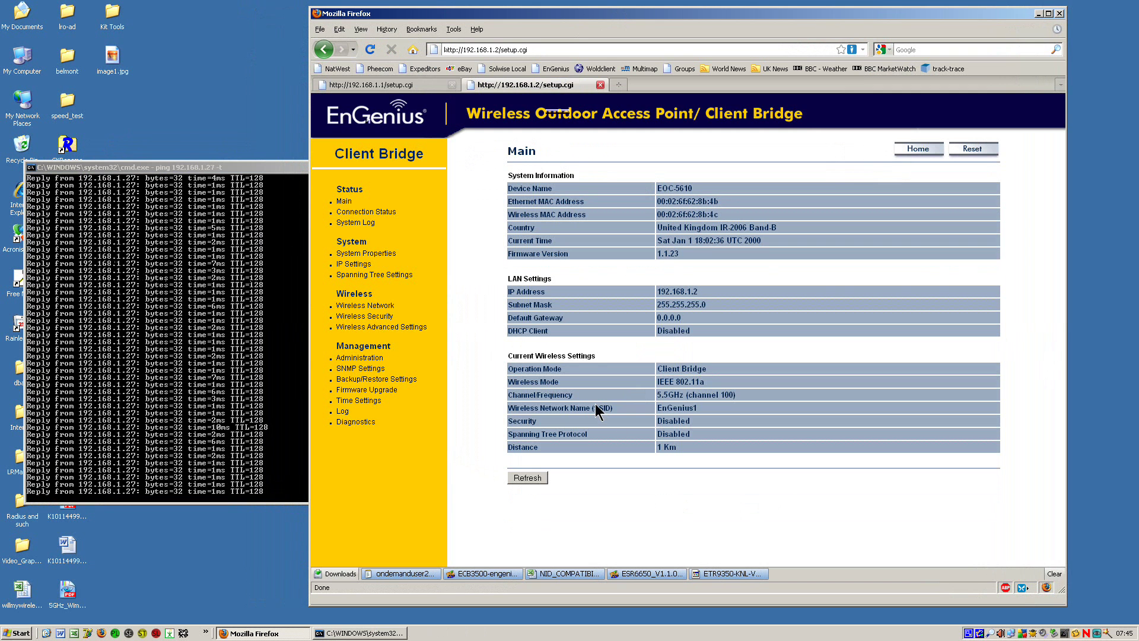
pyautogui.click(383, 215)
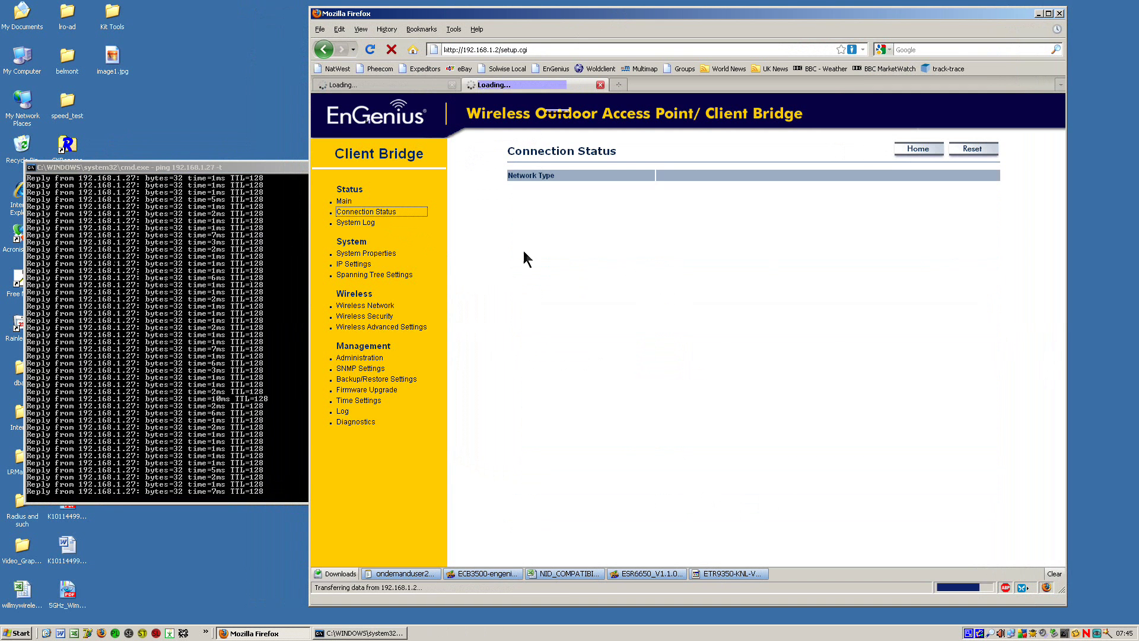